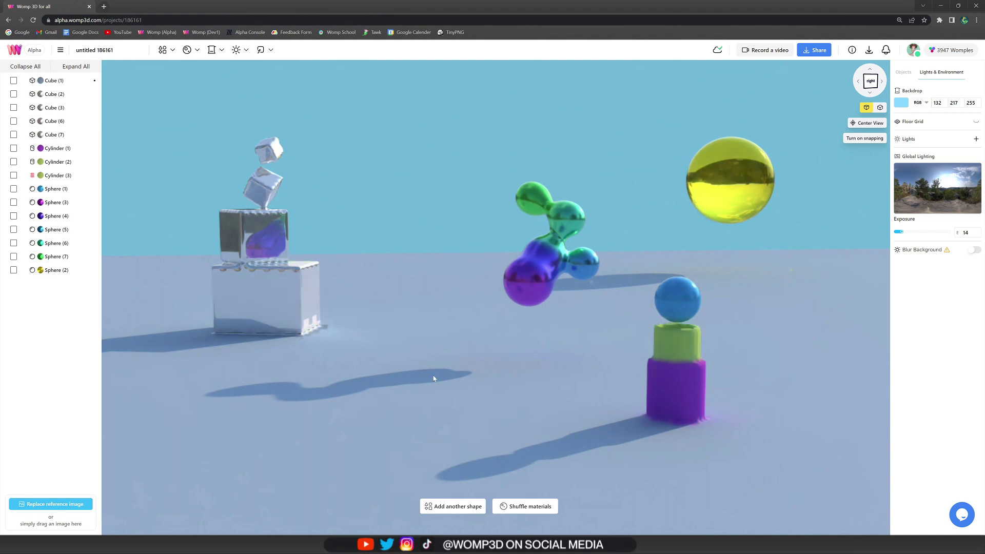
Step: Push the yellow glass sphere far back along Z, beside the molecule shape, then deselect it
{"action": "left_click", "coordinate": [746, 181]}
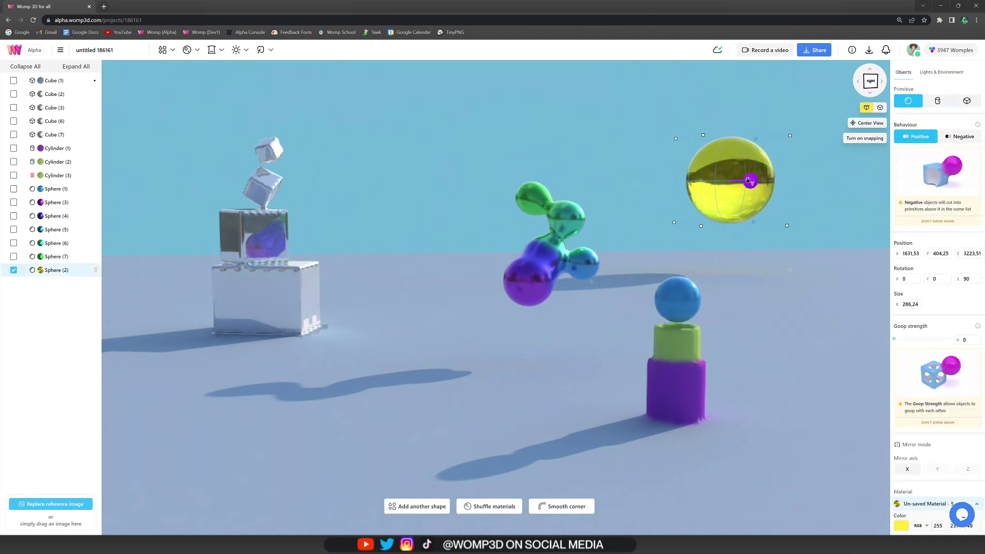
{"action": "left_click_drag", "start_coordinate": [747, 180], "coordinate": [487, 166]}
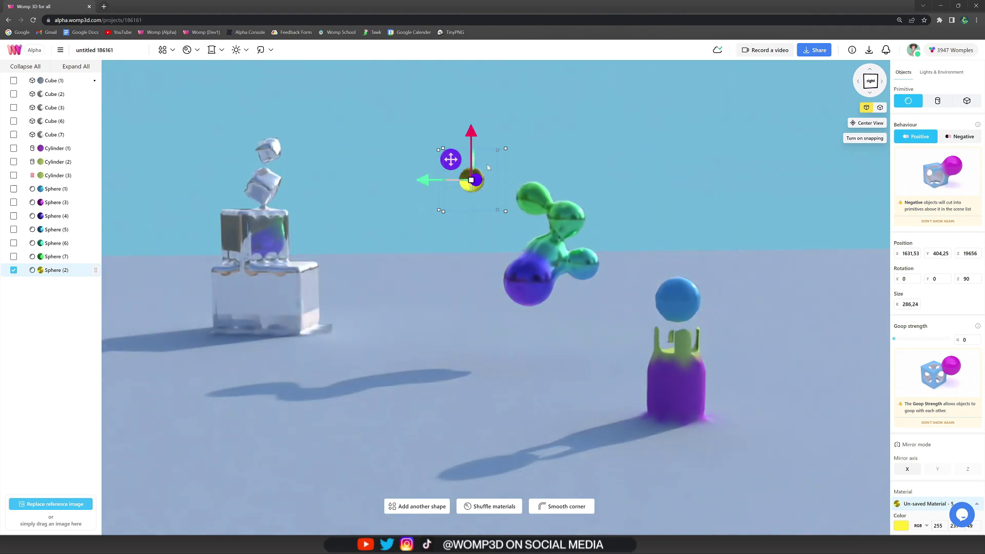
{"action": "left_click", "coordinate": [405, 230]}
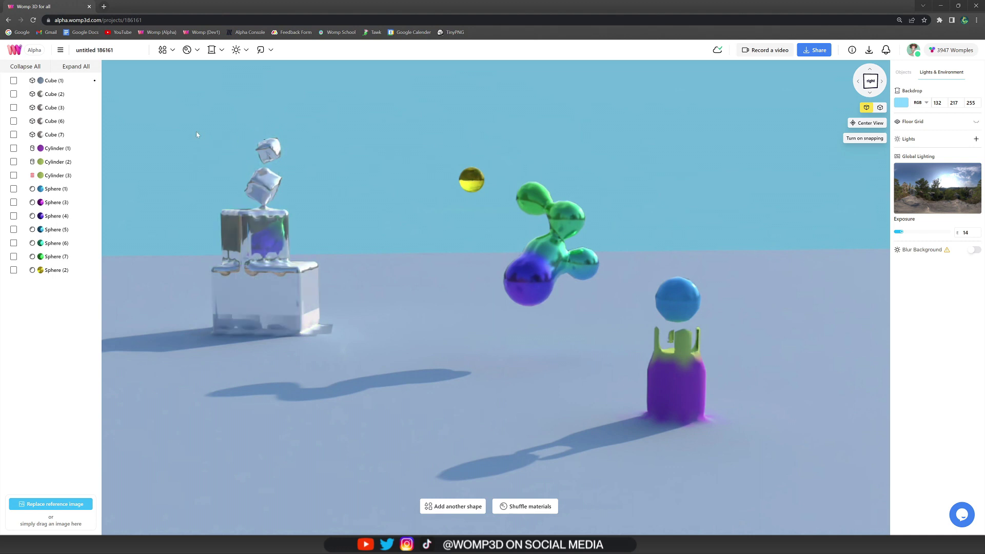
Step: Combine Cube (2) through Cube (7) into a union named cubes
{"action": "left_click", "coordinate": [62, 94]}
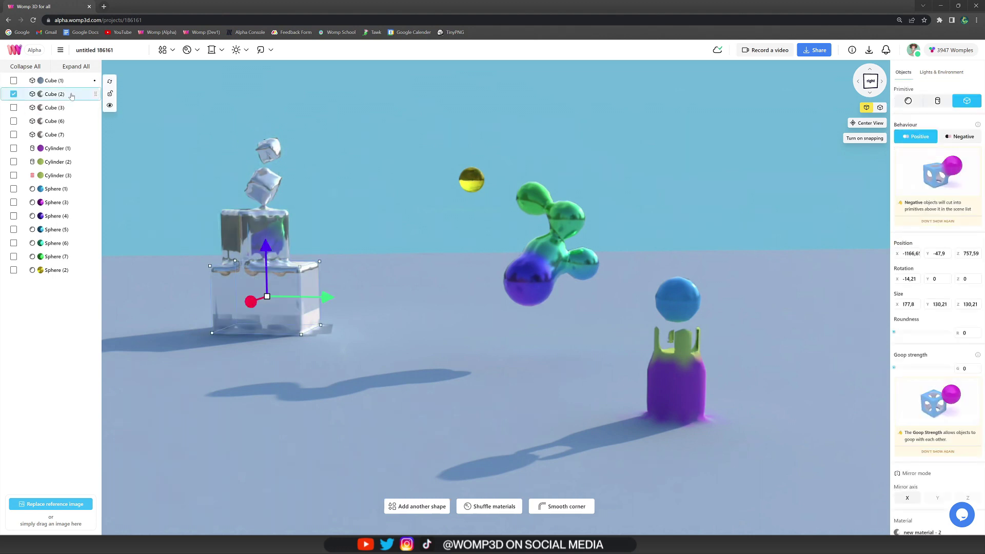
{"action": "left_click", "coordinate": [64, 135], "text": "shift"}
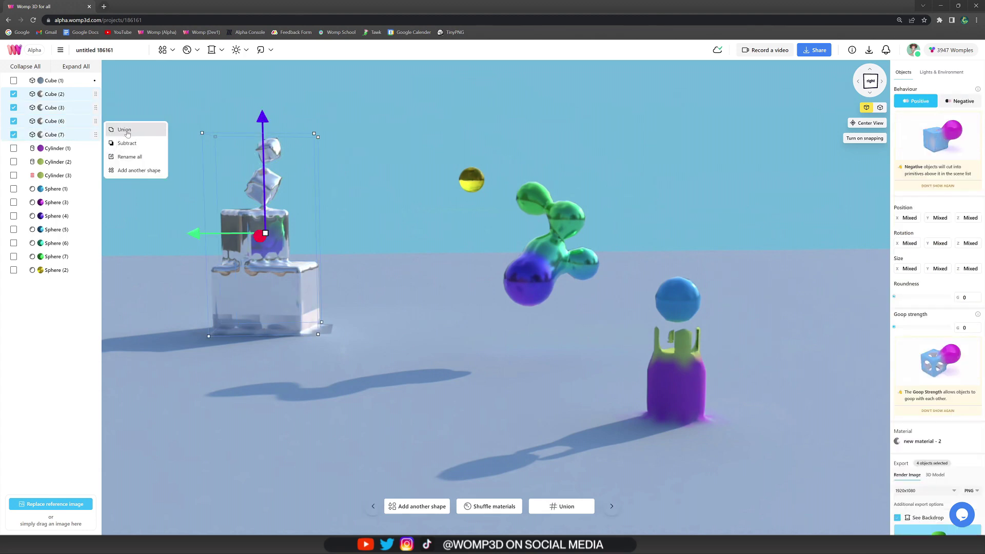
{"action": "left_click", "coordinate": [125, 130]}
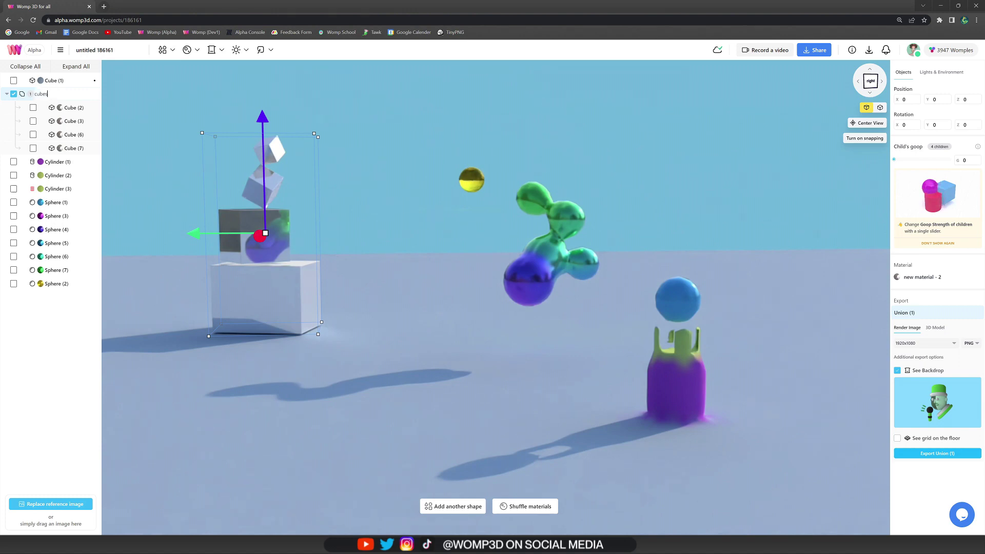
{"action": "key", "text": "Return"}
{"action": "left_click", "coordinate": [368, 156]}
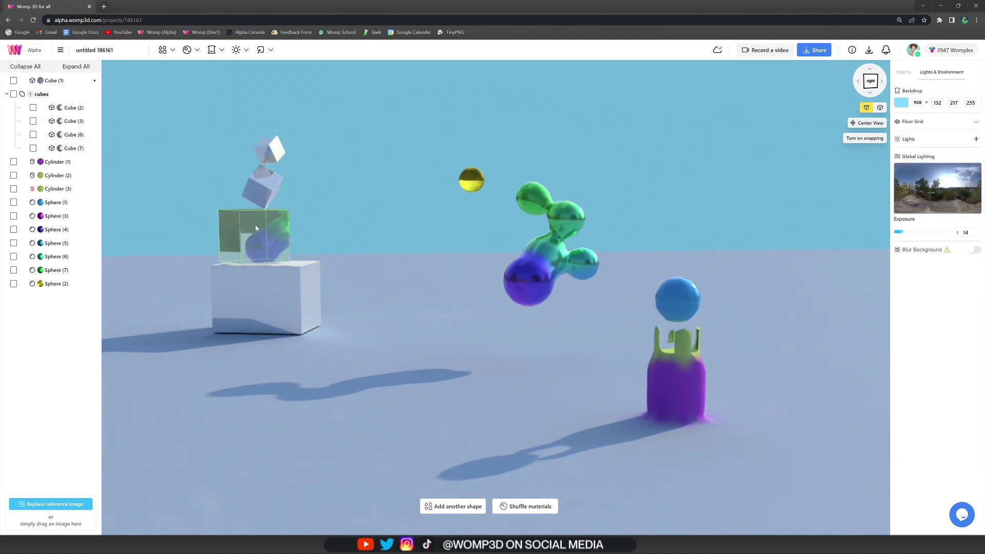
Step: Drag Cube (2) toward the molecule shape, then undo the move to restore the stack
{"action": "left_click", "coordinate": [267, 158]}
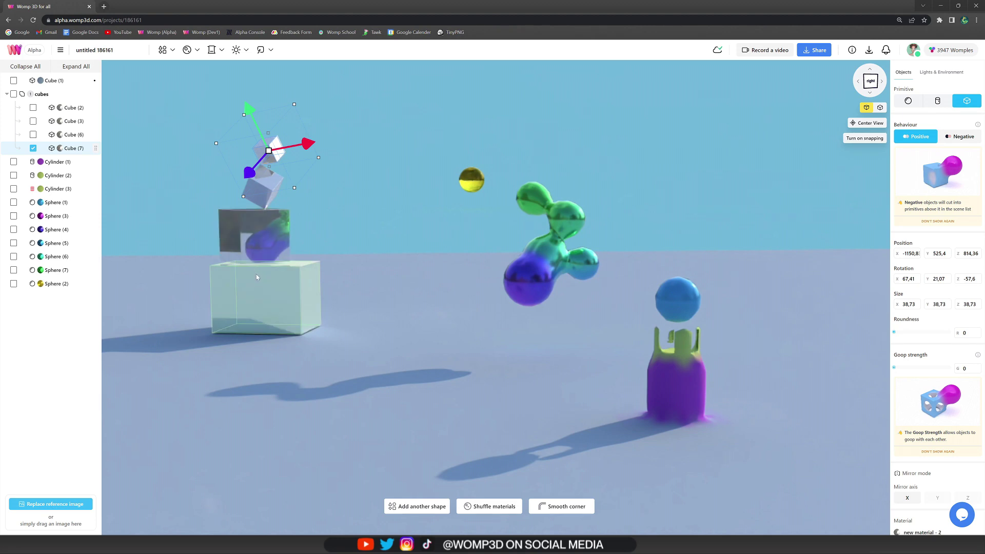
{"action": "left_click", "coordinate": [243, 304]}
{"action": "left_click_drag", "start_coordinate": [243, 305], "coordinate": [541, 133]}
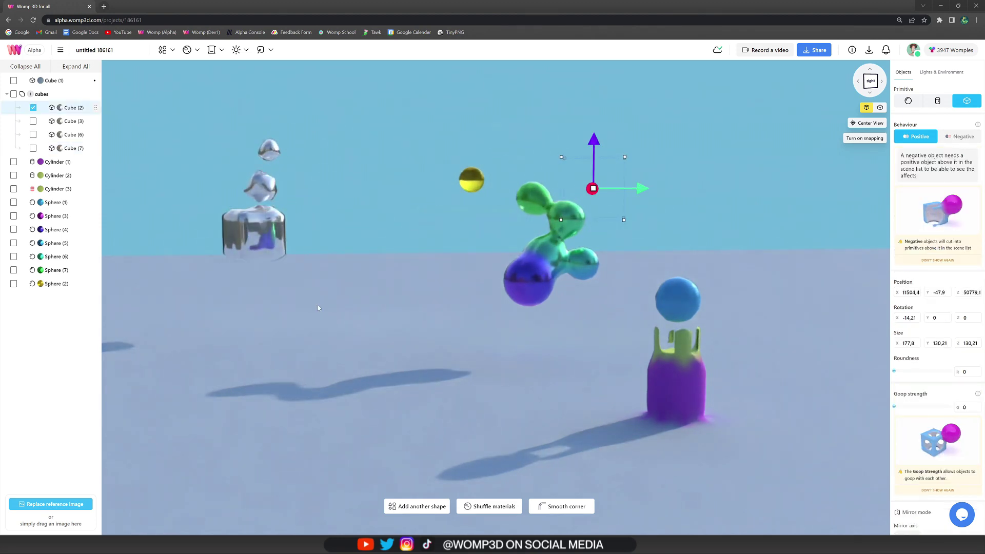
{"action": "left_click", "coordinate": [322, 269]}
{"action": "key", "text": "ctrl+z"}
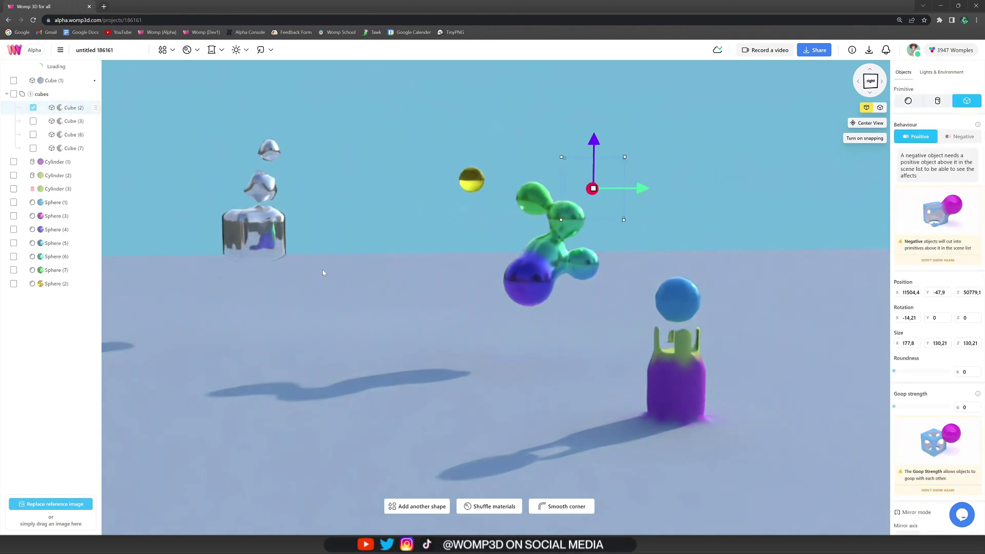
{"action": "key", "text": "ctrl+z"}
Step: Combine Cylinder (1) through Sphere (1), the cylinder stack and blue sphere, into Union (1)
{"action": "left_click", "coordinate": [361, 246]}
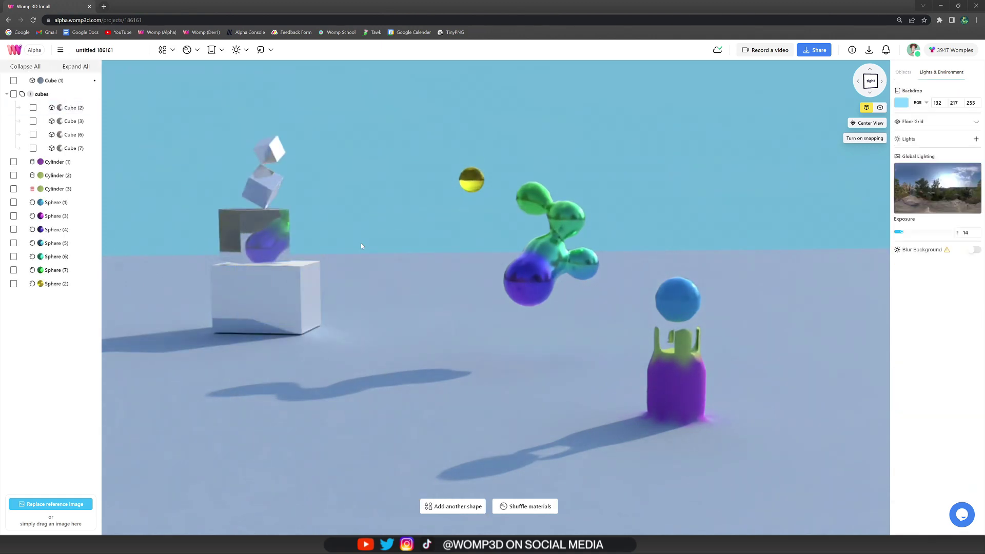
{"action": "left_click", "coordinate": [8, 96]}
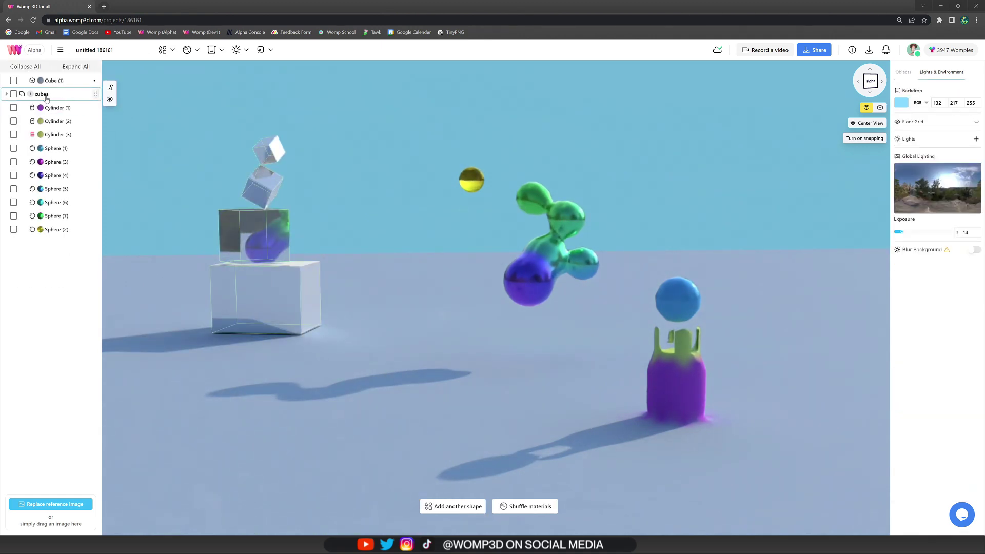
{"action": "left_click", "coordinate": [54, 108]}
{"action": "left_click", "coordinate": [69, 149], "text": "shift"}
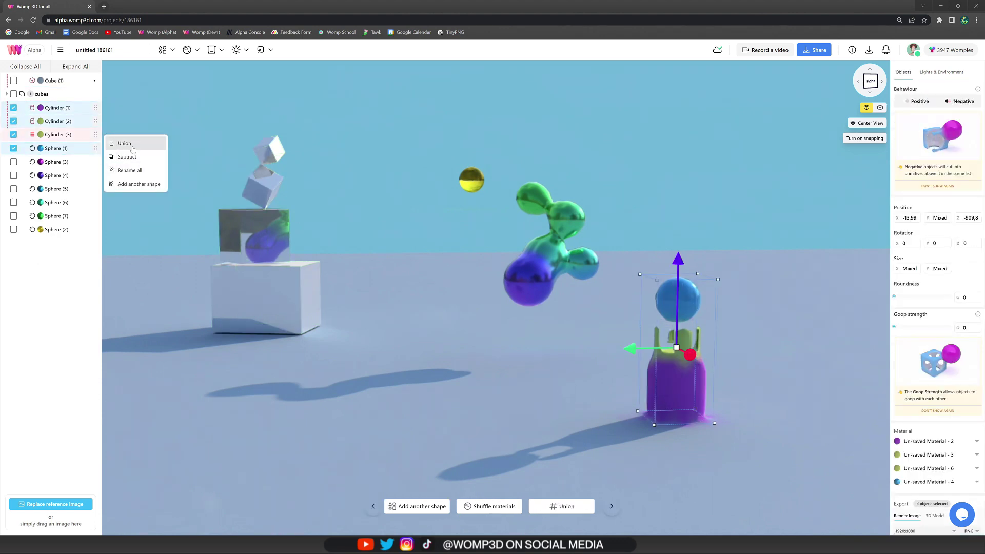
{"action": "left_click", "coordinate": [124, 144]}
Step: Combine Spheres (3)–(7) of the molecule shape into Union (2)
{"action": "left_click", "coordinate": [66, 175]}
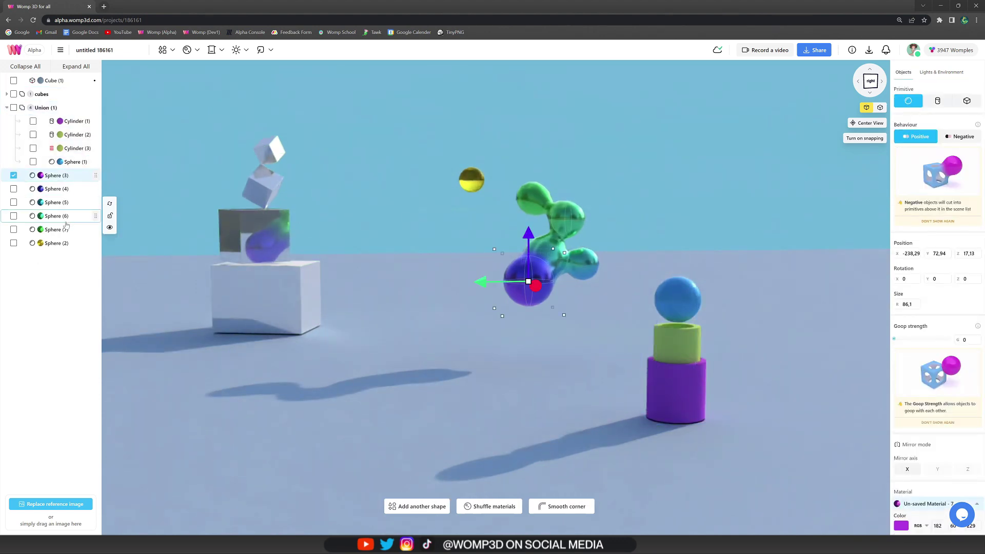
{"action": "left_click", "coordinate": [54, 229], "text": "shift"}
{"action": "left_click", "coordinate": [124, 224]}
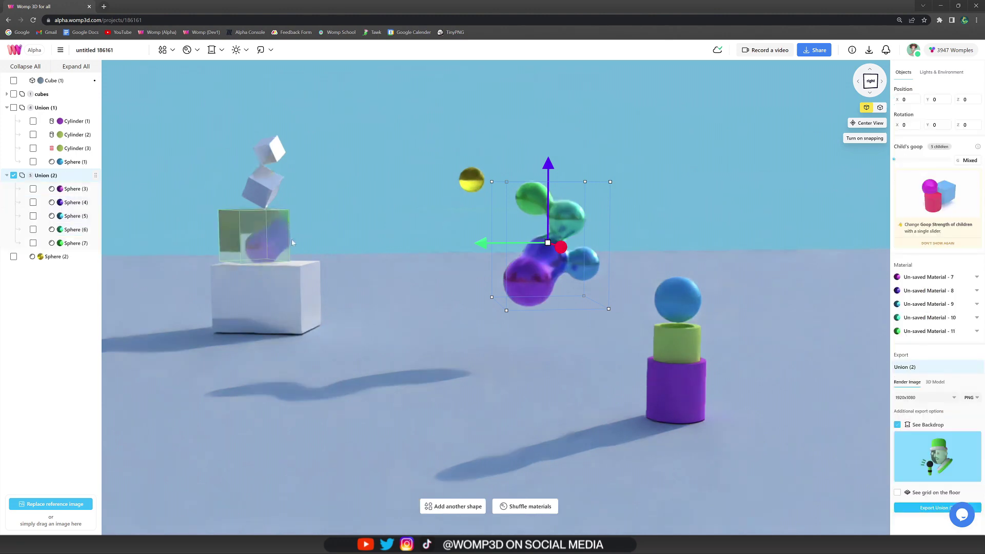
Step: Nudge Union (1) and Union (2) slightly sideways along their X arrows
{"action": "left_click", "coordinate": [61, 110]}
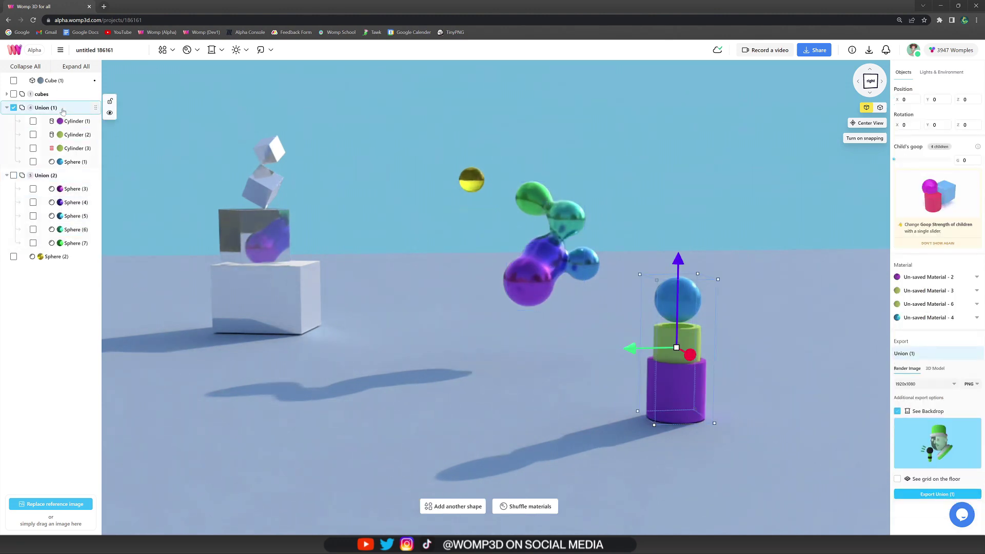
{"action": "left_click_drag", "start_coordinate": [628, 350], "coordinate": [665, 347]}
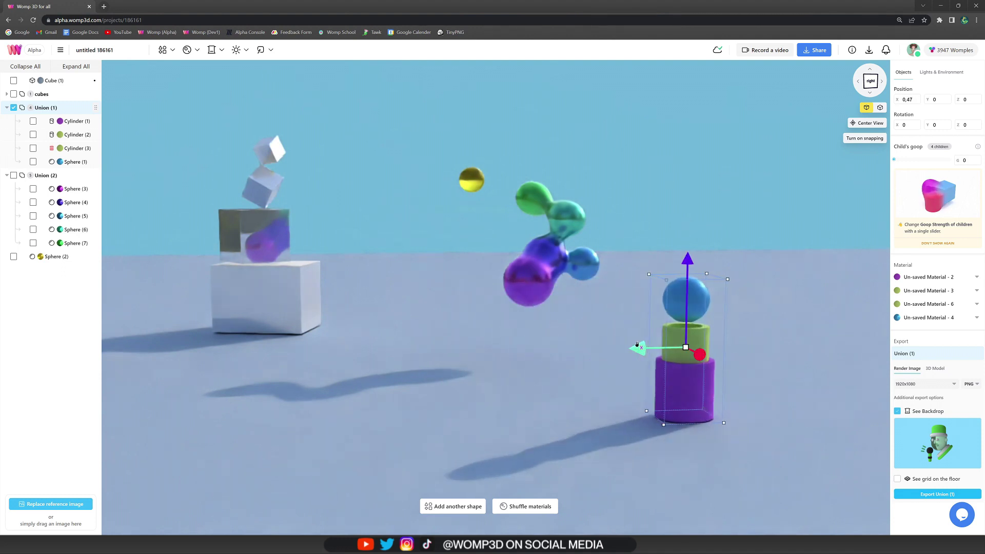
{"action": "left_click", "coordinate": [585, 348]}
{"action": "left_click", "coordinate": [90, 180]}
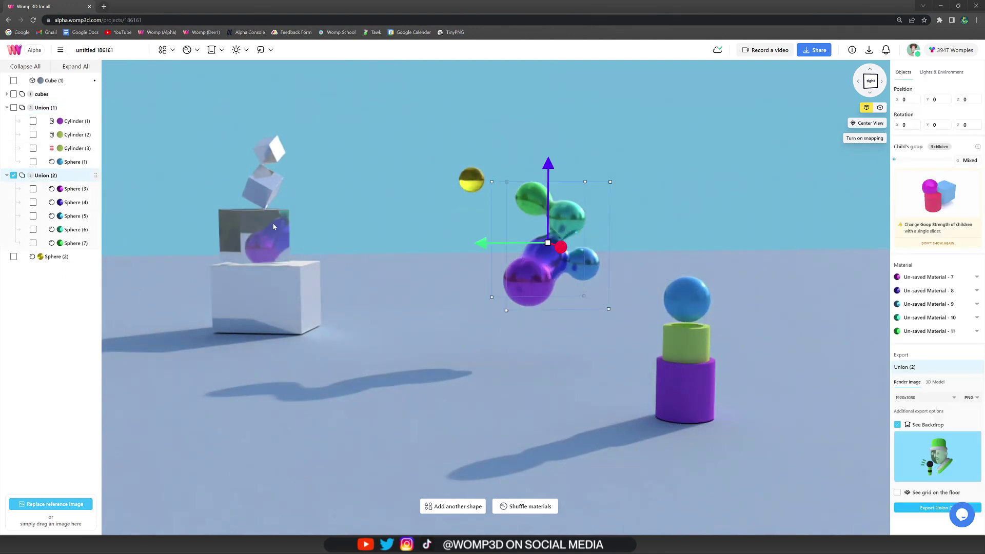
{"action": "mouse_move", "coordinate": [487, 249]}
{"action": "left_mouse_down"}
{"action": "mouse_move", "coordinate": [312, 244]}
{"action": "mouse_move", "coordinate": [524, 254]}
{"action": "mouse_move", "coordinate": [478, 257]}
{"action": "left_mouse_up"}
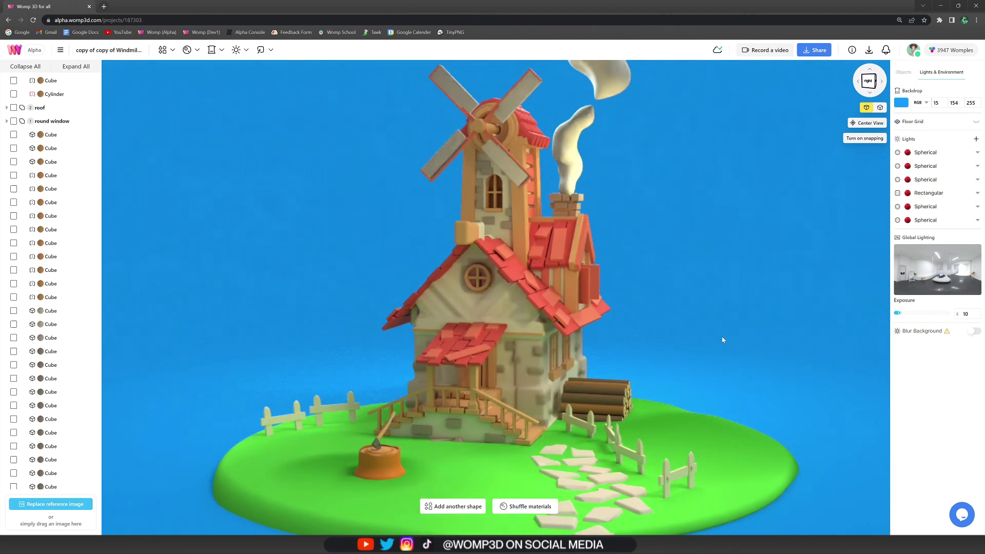
Step: Combine the thirteen loose cubes below the round window into Union (1)
{"action": "left_click_drag", "start_coordinate": [722, 340], "coordinate": [723, 347]}
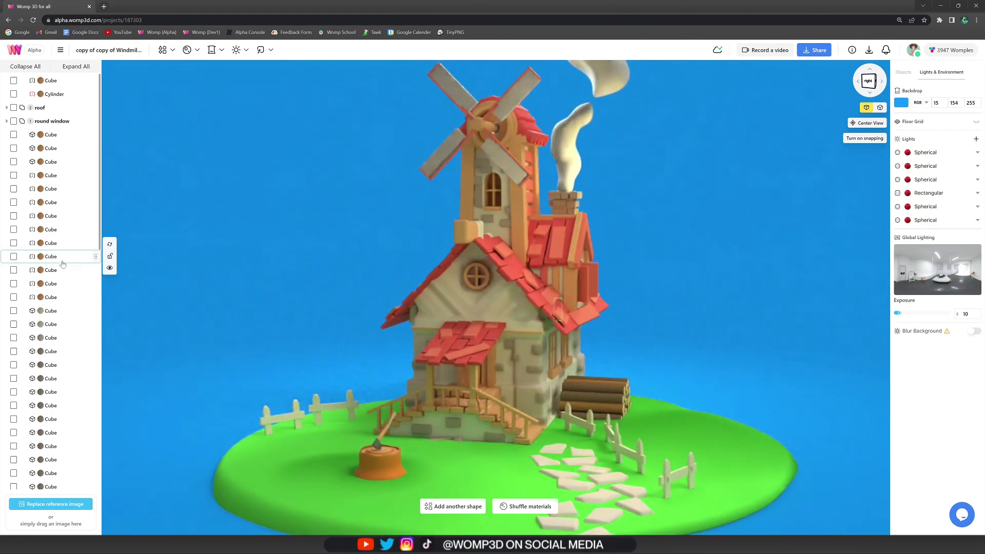
{"action": "scroll", "coordinate": [61, 267], "scroll_direction": "down", "scroll_amount": 10}
{"action": "scroll", "coordinate": [63, 269], "scroll_direction": "up", "scroll_amount": 10}
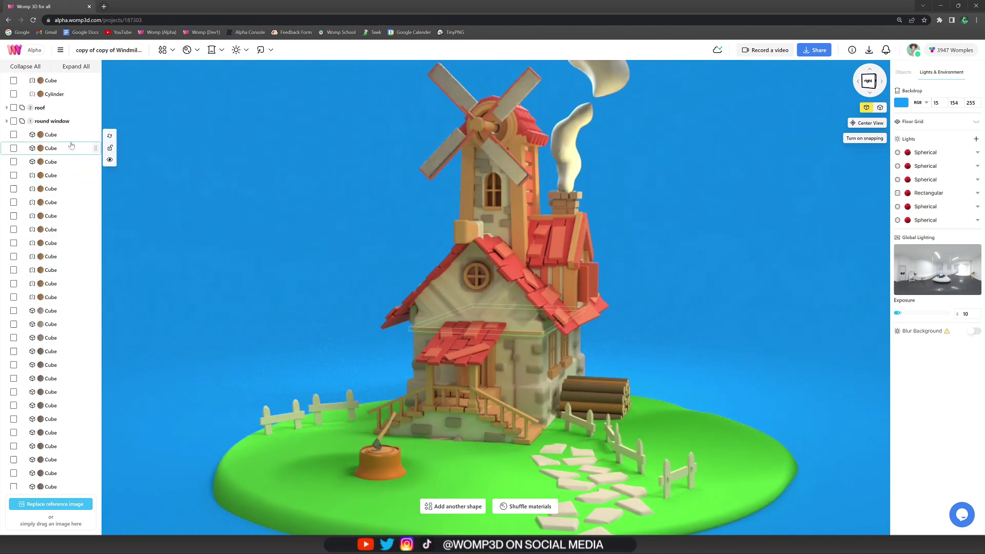
{"action": "left_click", "coordinate": [68, 140]}
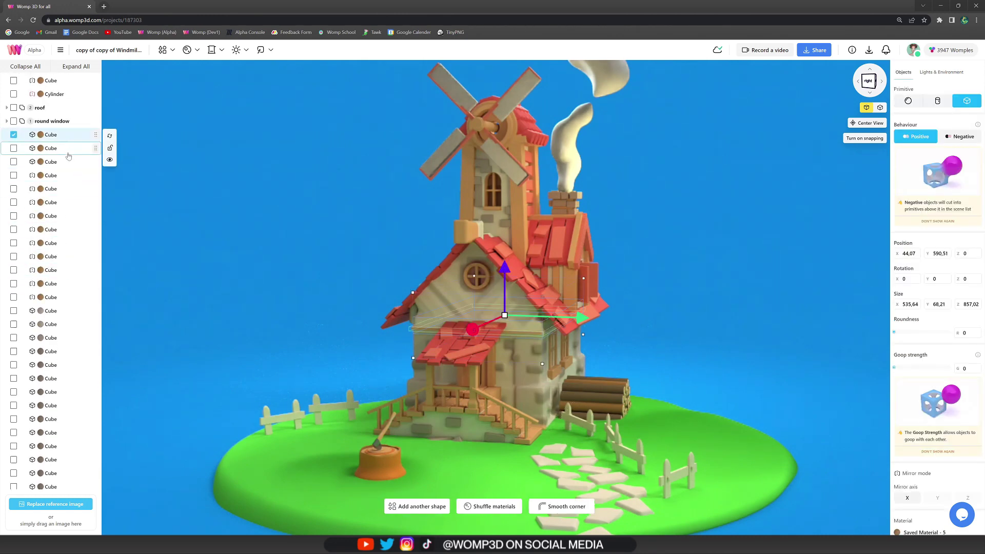
{"action": "left_click", "coordinate": [55, 297], "text": "shift"}
{"action": "right_click", "coordinate": [54, 298]}
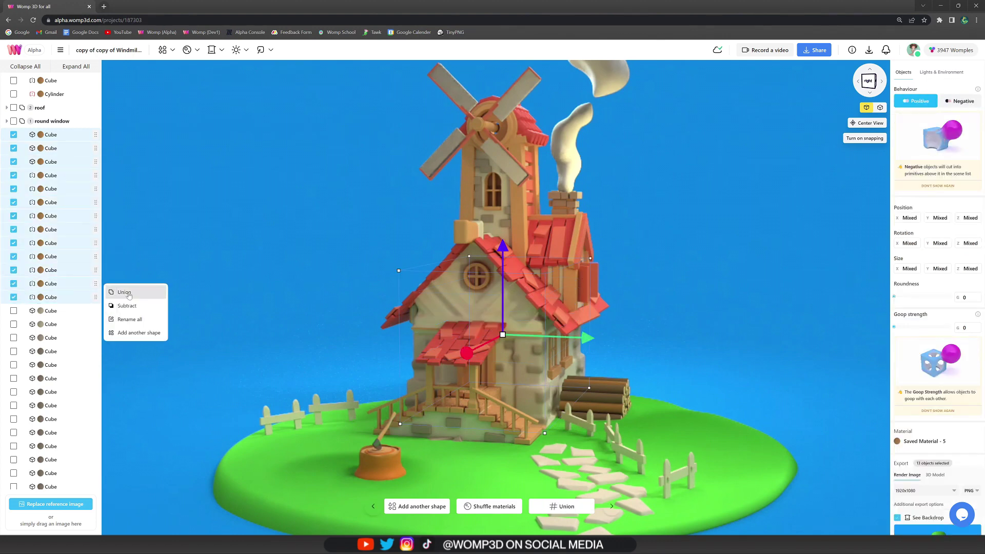
{"action": "left_click", "coordinate": [163, 290]}
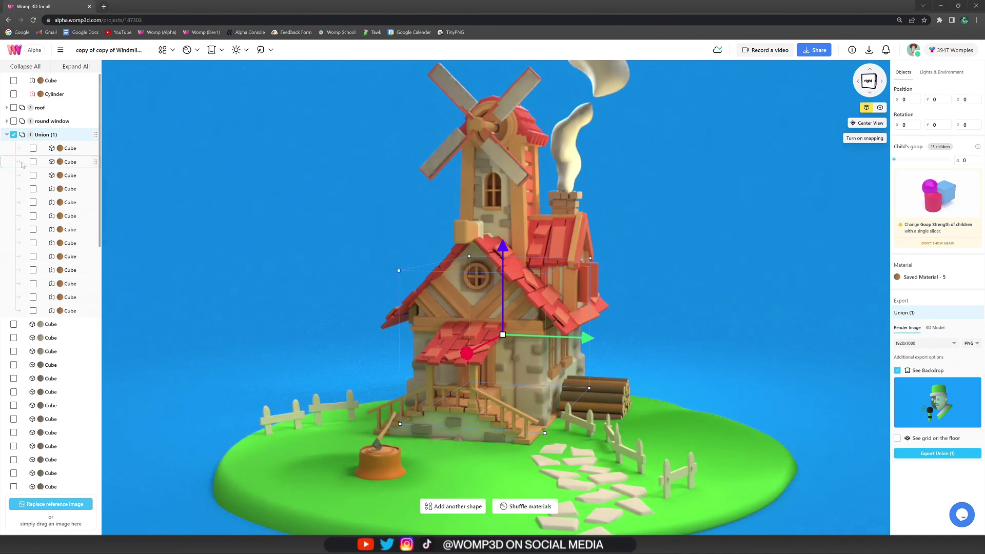
{"action": "left_click", "coordinate": [6, 135]}
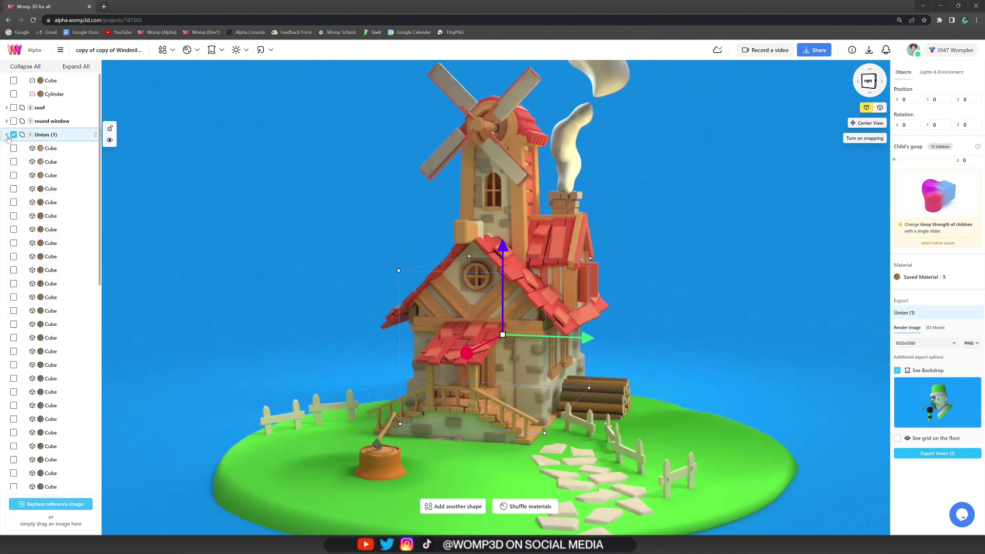
{"action": "left_click", "coordinate": [50, 148]}
{"action": "scroll", "coordinate": [65, 205], "scroll_direction": "down", "scroll_amount": 3}
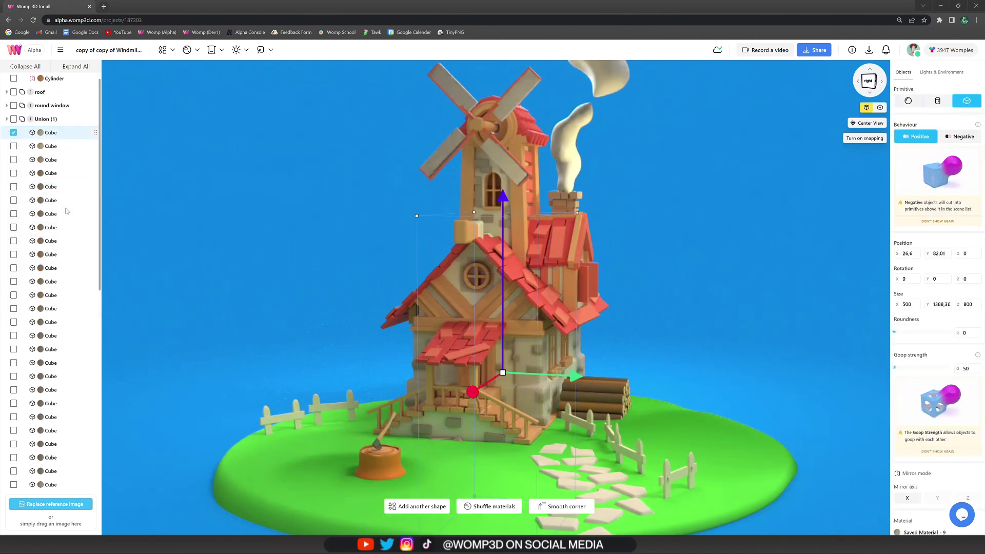
{"action": "scroll", "coordinate": [66, 211], "scroll_direction": "down", "scroll_amount": 2}
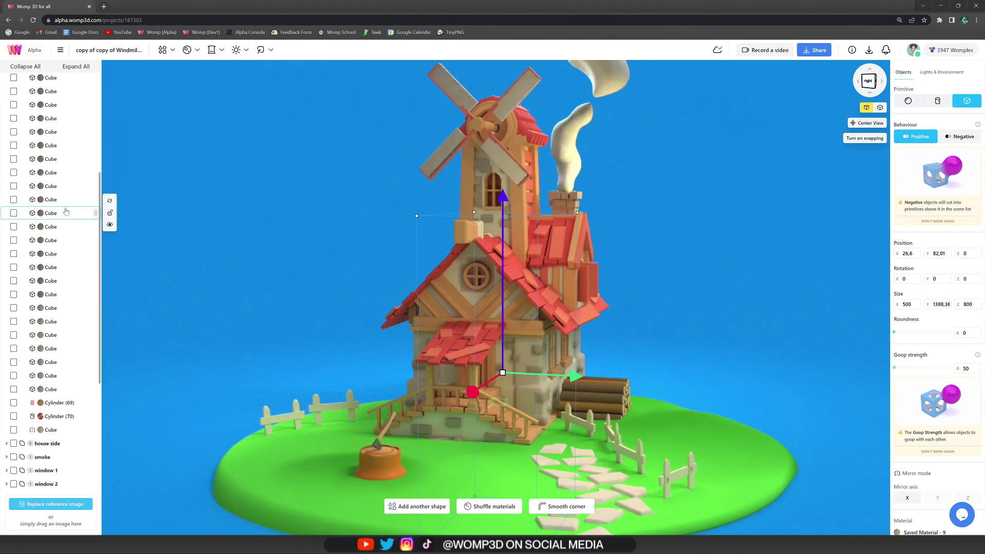
{"action": "scroll", "coordinate": [66, 211], "scroll_direction": "down", "scroll_amount": 1}
{"action": "left_click", "coordinate": [61, 392], "text": "shift"}
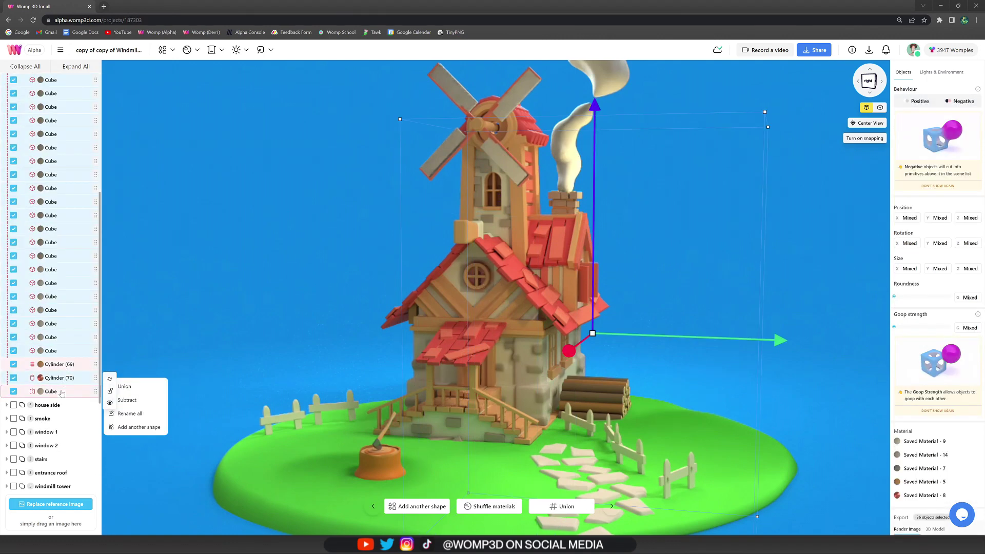
{"action": "left_click", "coordinate": [149, 390]}
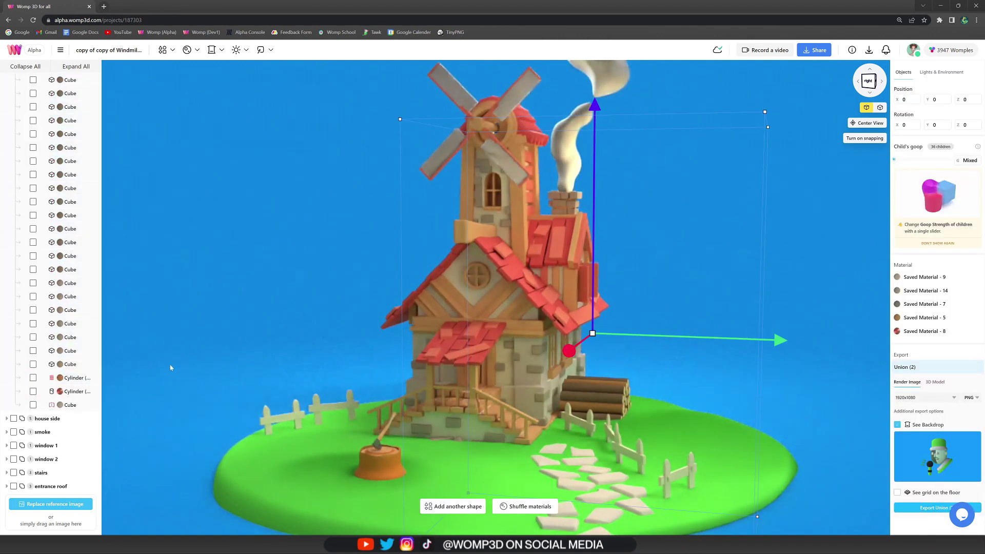
{"action": "left_click", "coordinate": [277, 312]}
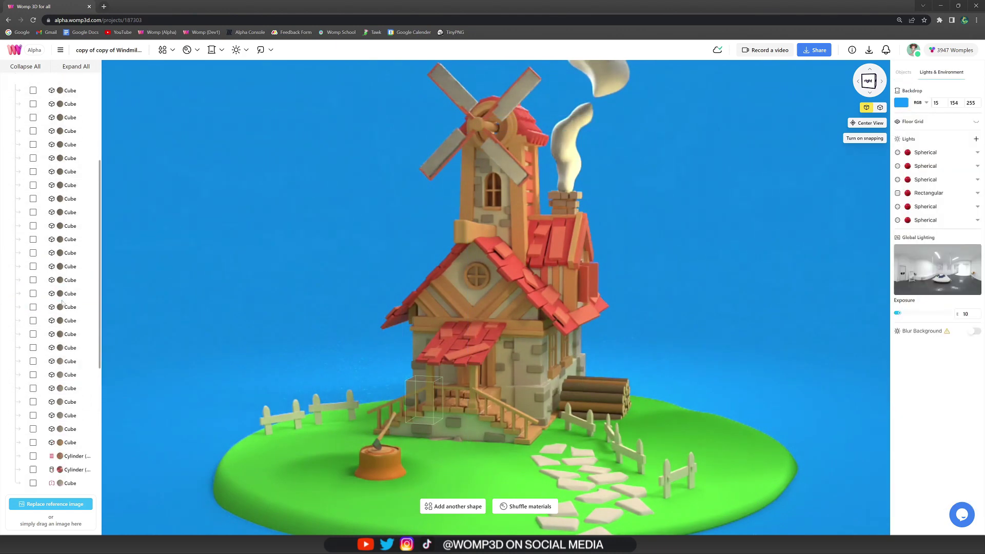
{"action": "scroll", "coordinate": [63, 305], "scroll_direction": "up", "scroll_amount": 2}
{"action": "scroll", "coordinate": [57, 89], "scroll_direction": "up", "scroll_amount": 1}
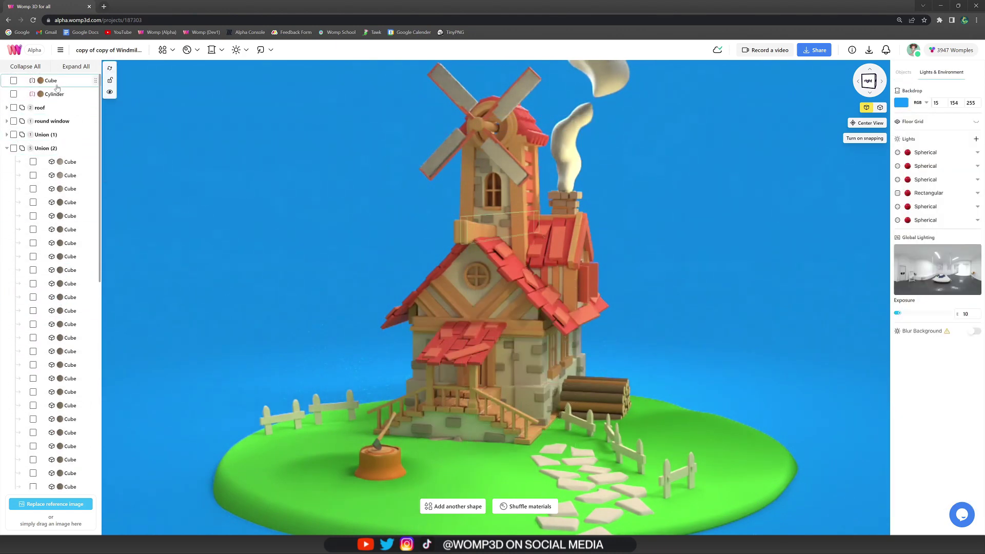
{"action": "left_click", "coordinate": [46, 148]}
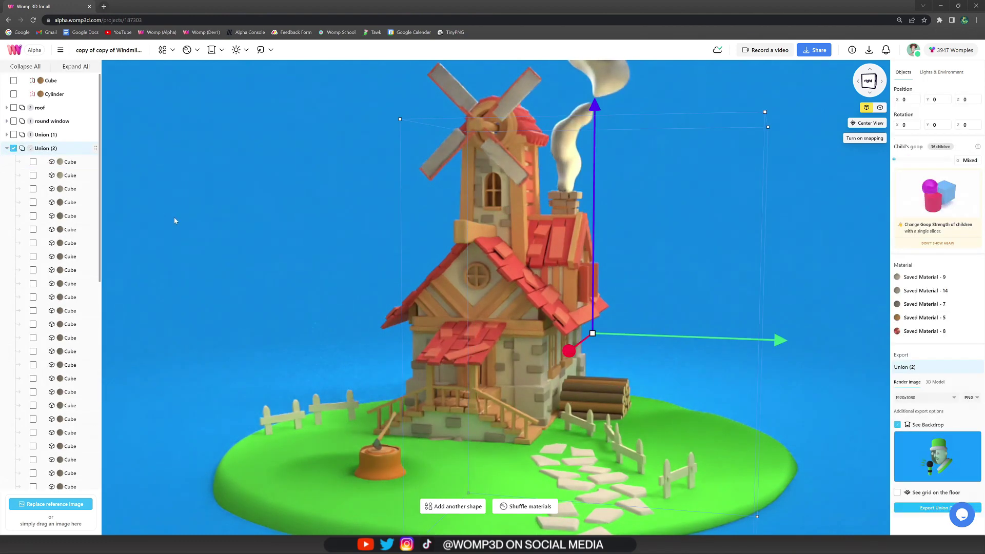
{"action": "right_click", "coordinate": [104, 135]}
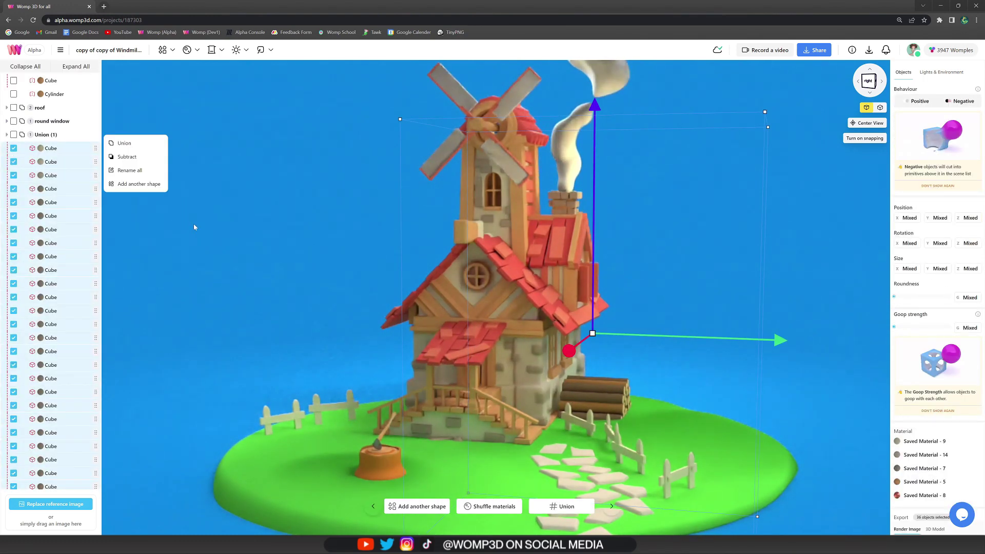
{"action": "left_click", "coordinate": [128, 167]}
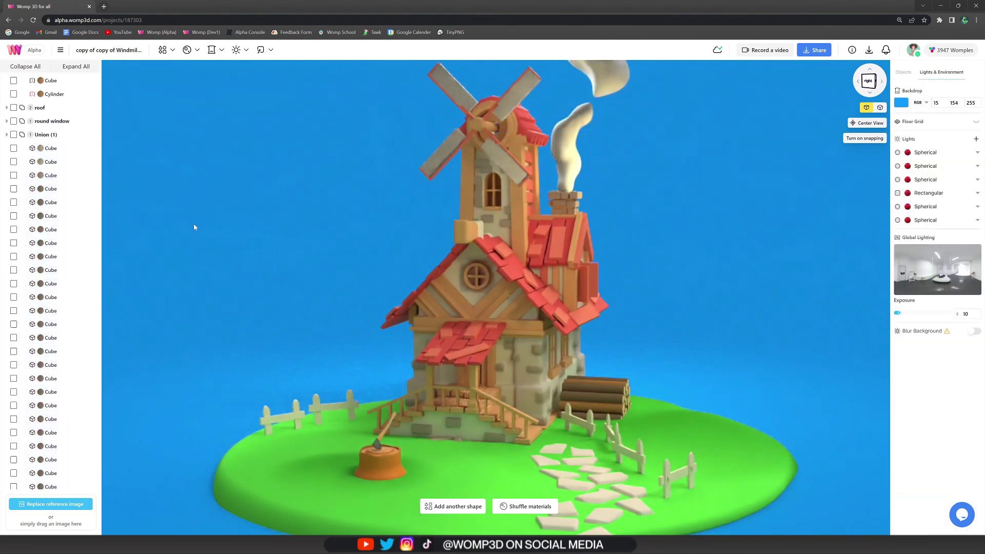
Step: Combine the top Cube and the negative Cylinder into Union (2)
{"action": "left_click", "coordinate": [68, 94]}
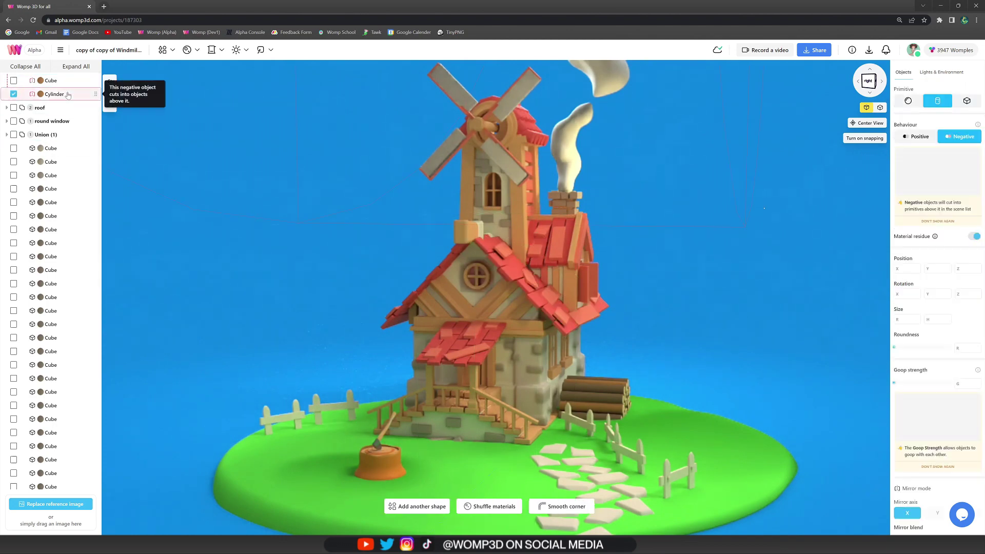
{"action": "scroll", "coordinate": [203, 246], "scroll_direction": "down", "scroll_amount": 5}
{"action": "scroll", "coordinate": [204, 248], "scroll_direction": "down", "scroll_amount": 8}
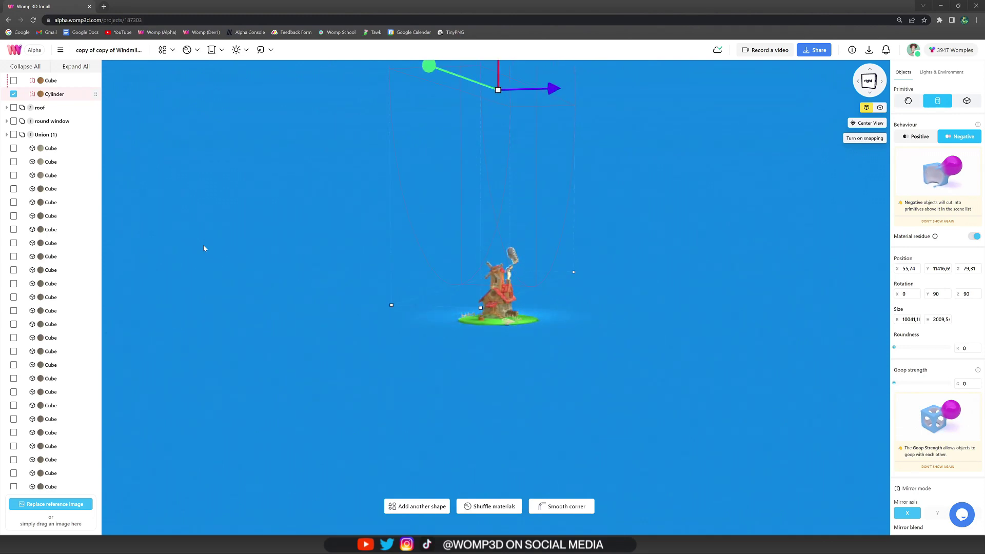
{"action": "scroll", "coordinate": [204, 249], "scroll_direction": "up", "scroll_amount": 10}
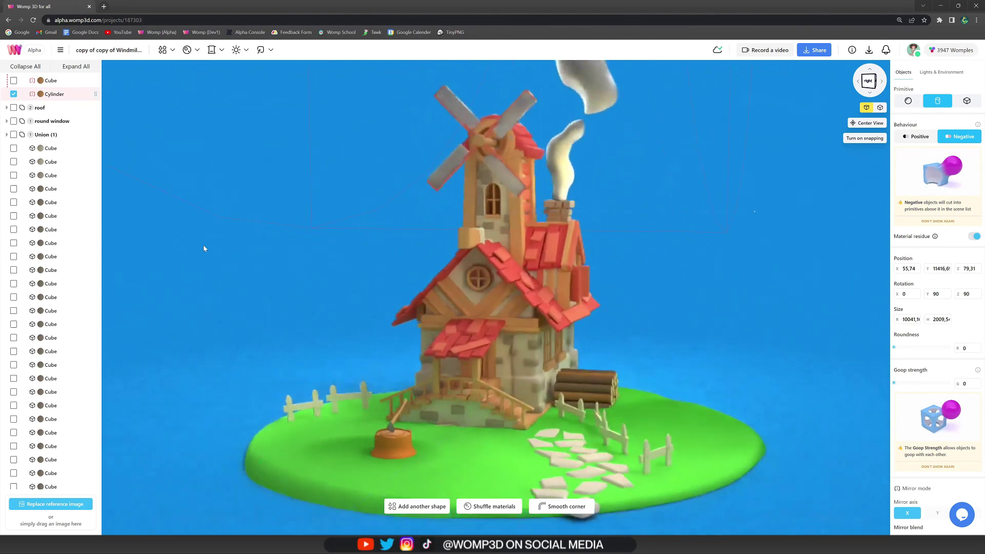
{"action": "left_click_drag", "start_coordinate": [203, 248], "coordinate": [389, 302]}
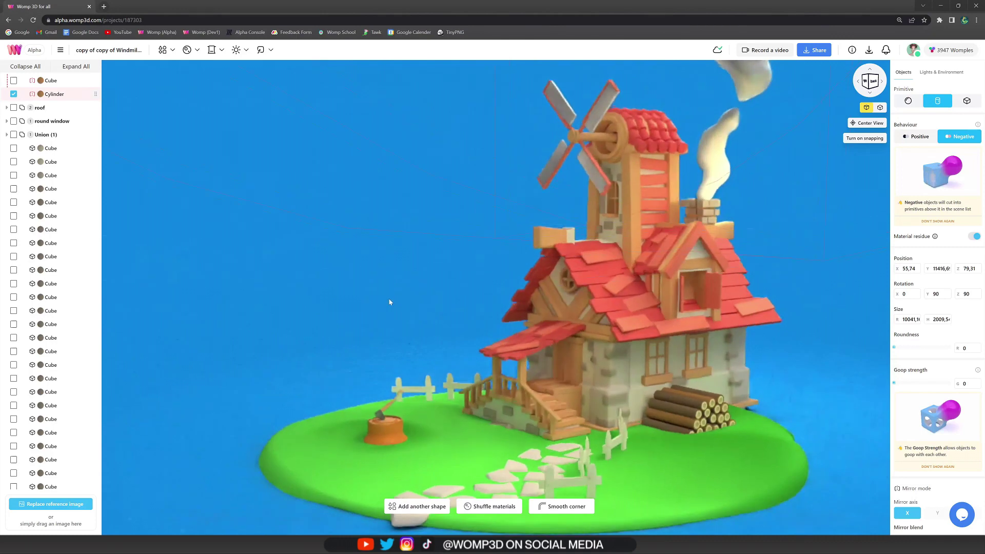
{"action": "left_click", "coordinate": [14, 81]}
{"action": "left_click", "coordinate": [95, 81]}
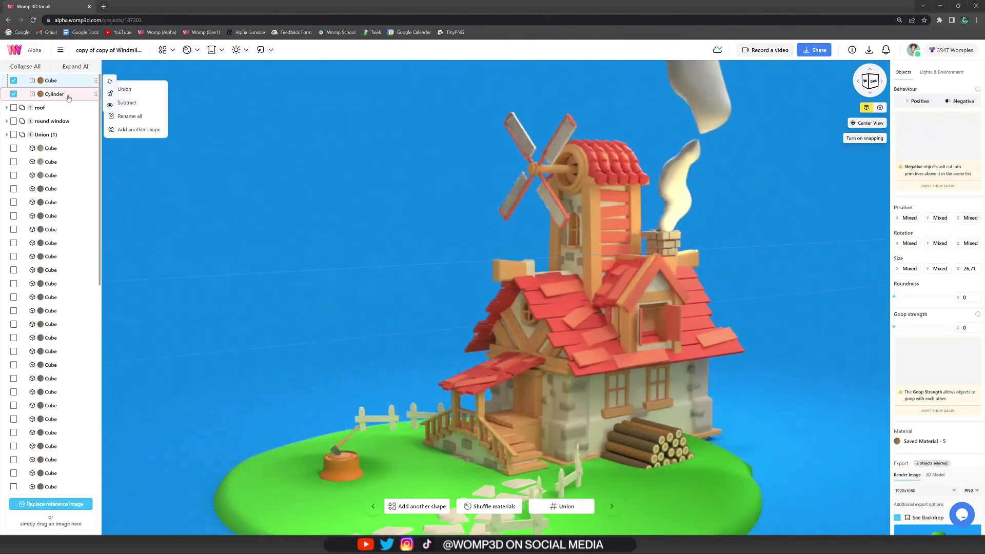
{"action": "left_click", "coordinate": [124, 89]}
Step: Union the run of loose cubes and two cylinders below Union (1), then orbit around the windmill
{"action": "scroll", "coordinate": [352, 278], "scroll_direction": "up", "scroll_amount": 3}
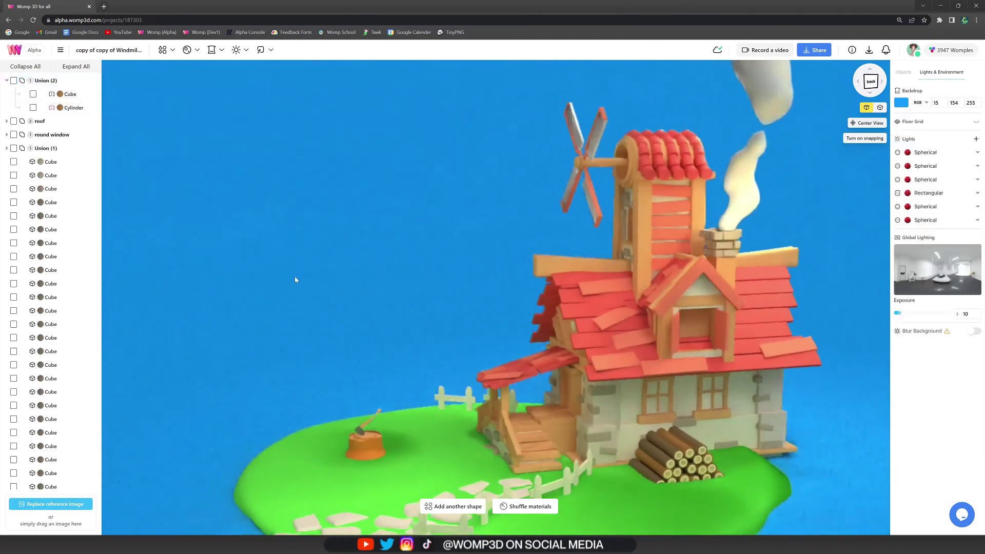
{"action": "mouse_move", "coordinate": [295, 279]}
{"action": "left_mouse_down"}
{"action": "mouse_move", "coordinate": [380, 282]}
{"action": "mouse_move", "coordinate": [306, 284]}
{"action": "mouse_move", "coordinate": [356, 266]}
{"action": "mouse_move", "coordinate": [308, 281]}
{"action": "left_mouse_up"}
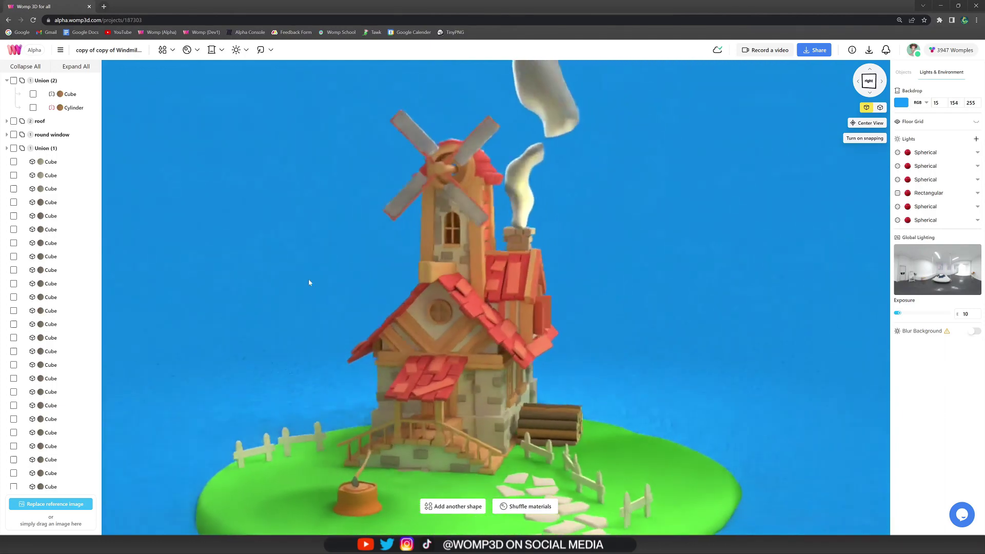
{"action": "left_click", "coordinate": [62, 174]}
{"action": "scroll", "coordinate": [63, 287], "scroll_direction": "down", "scroll_amount": 6}
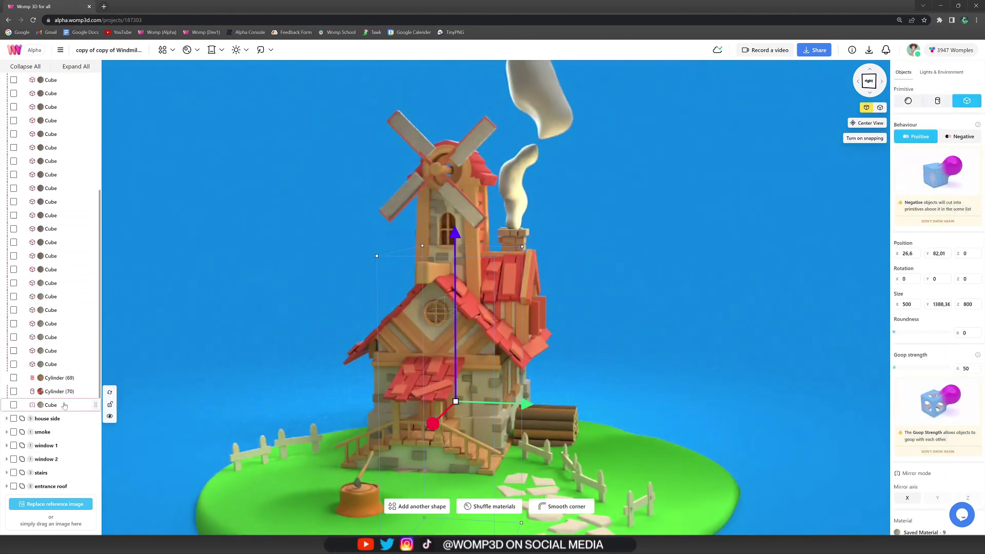
{"action": "left_click", "coordinate": [64, 405], "text": "shift"}
{"action": "left_click", "coordinate": [267, 351]}
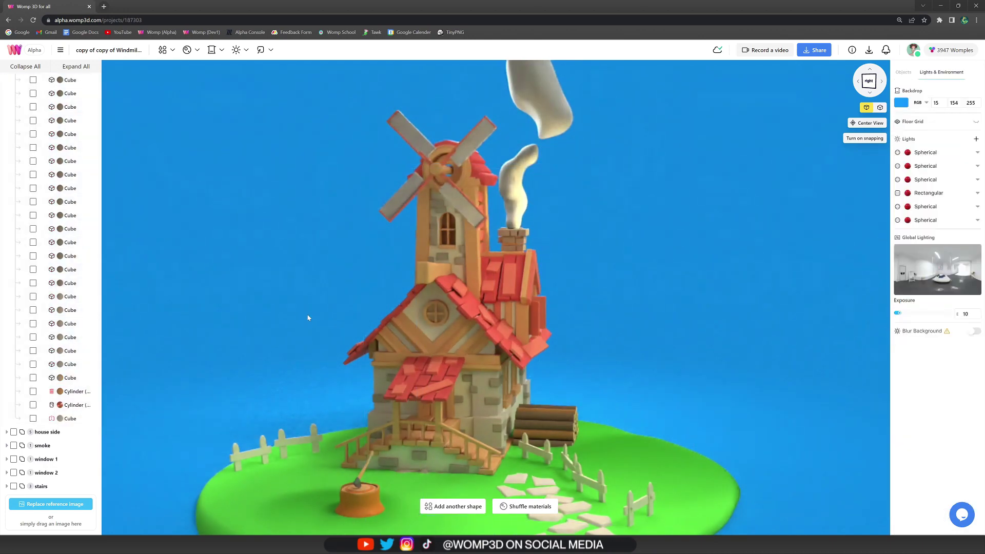
{"action": "mouse_move", "coordinate": [307, 318]}
{"action": "left_mouse_down"}
{"action": "mouse_move", "coordinate": [223, 323]}
{"action": "mouse_move", "coordinate": [288, 321]}
{"action": "mouse_move", "coordinate": [294, 310]}
{"action": "left_mouse_up"}
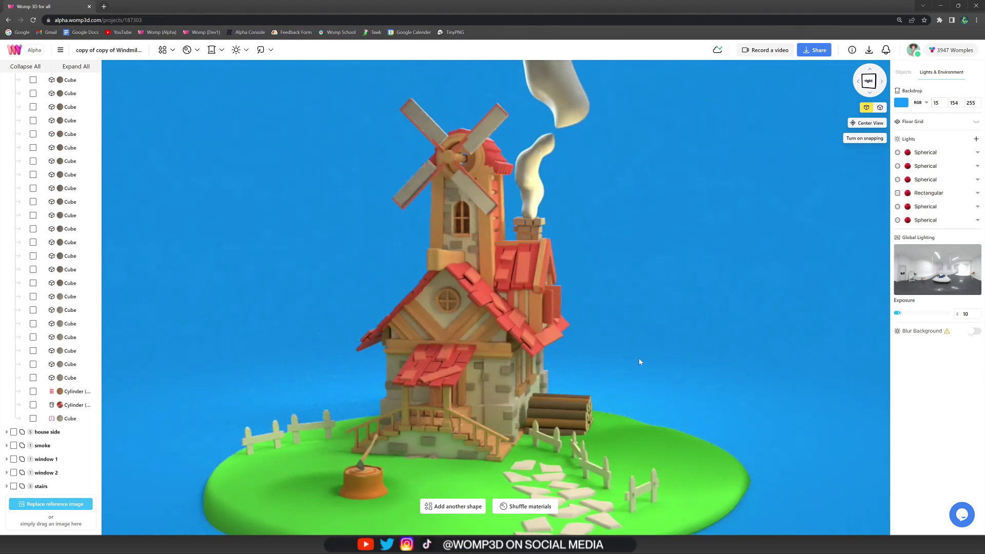
{"action": "left_click_drag", "start_coordinate": [640, 360], "coordinate": [602, 367]}
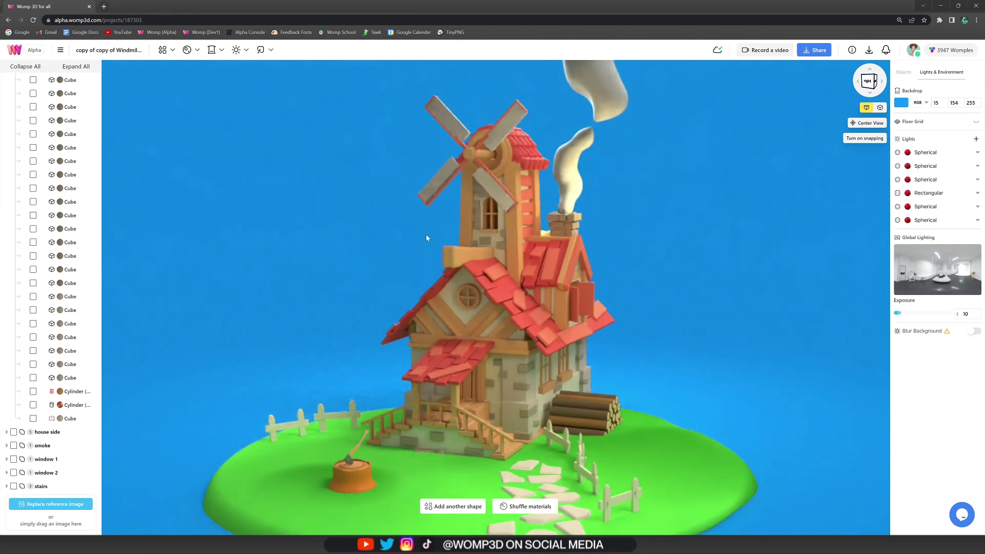
{"action": "mouse_move", "coordinate": [363, 267]}
{"action": "left_mouse_down"}
{"action": "mouse_move", "coordinate": [339, 273]}
{"action": "mouse_move", "coordinate": [349, 268]}
{"action": "left_mouse_up"}
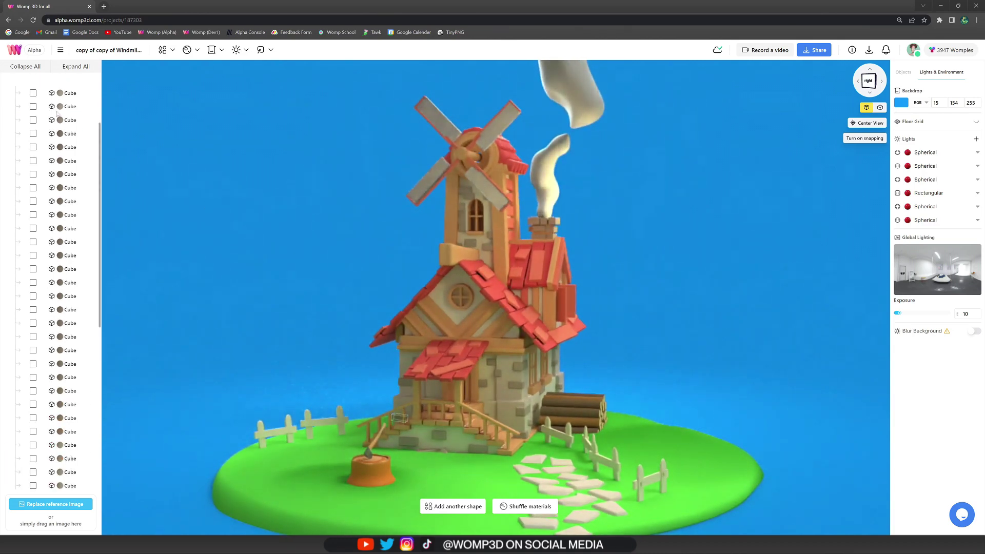
Step: Collapse the scene list to its top-level groups and orbit toward the windmill's back
{"action": "left_click", "coordinate": [25, 66]}
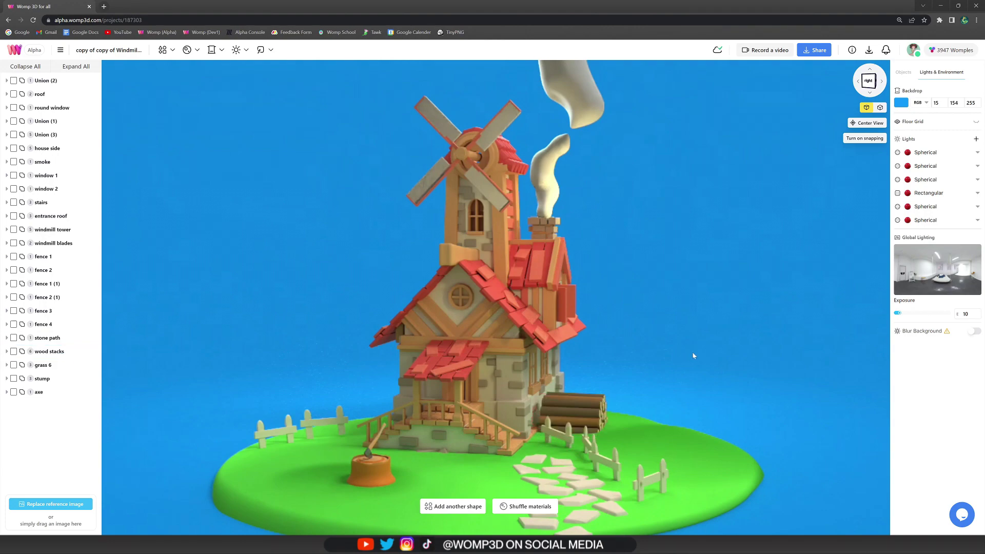
{"action": "left_click_drag", "start_coordinate": [693, 356], "coordinate": [638, 336]}
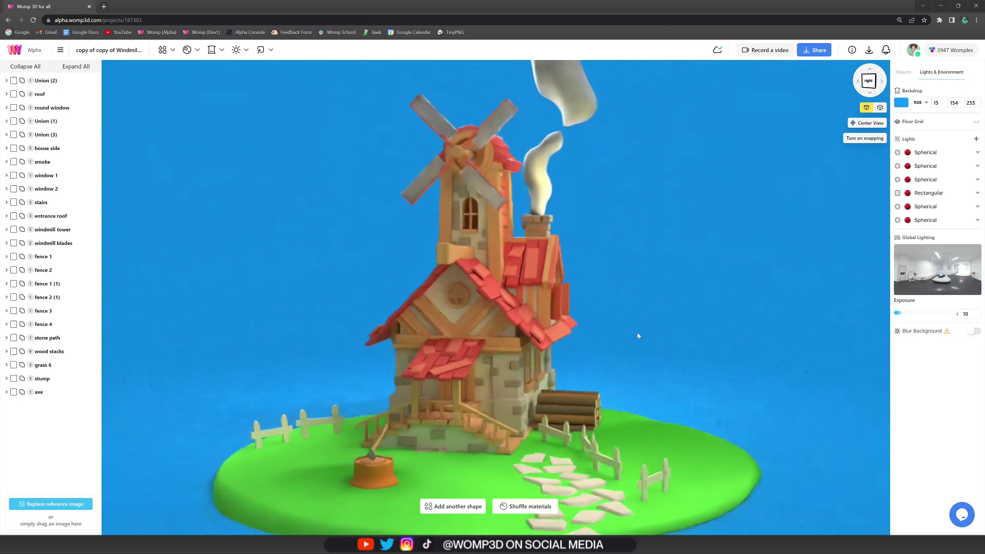